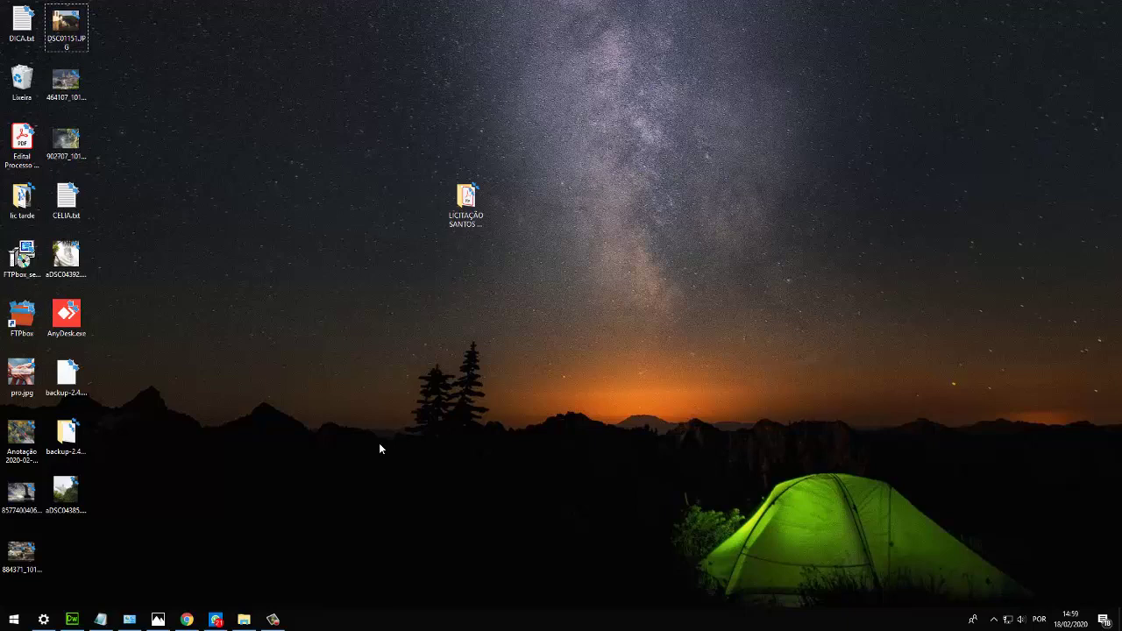
Launch FTPbox from the Start menu and move its Setup window slightly higher.
left_click(16, 619)
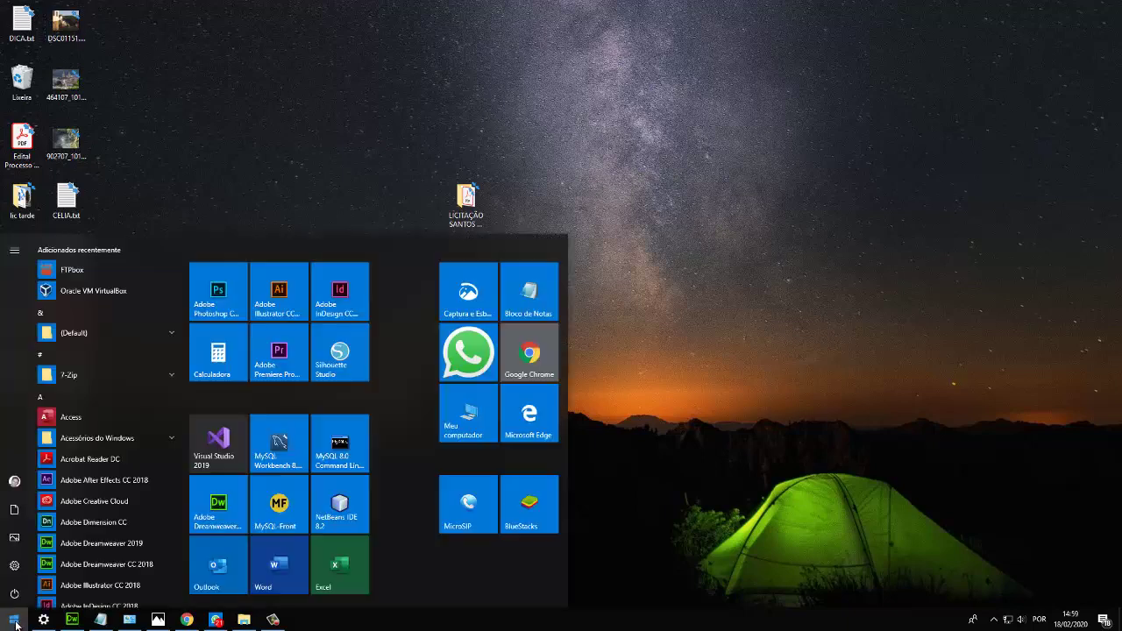
left_click(87, 270)
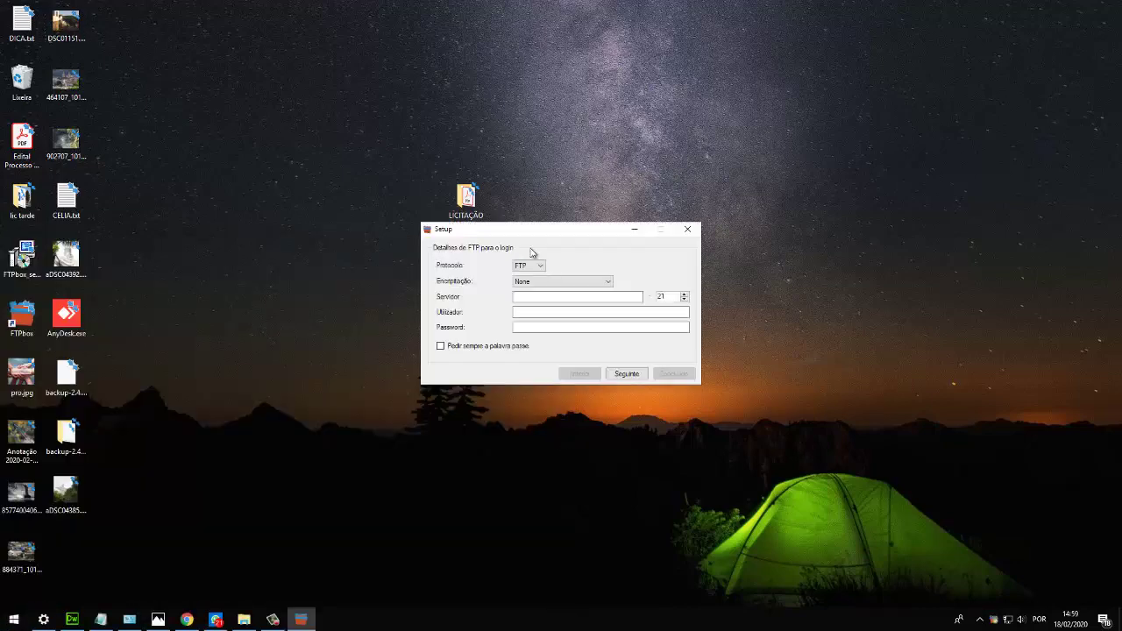
left_click_drag(555, 229, 549, 188)
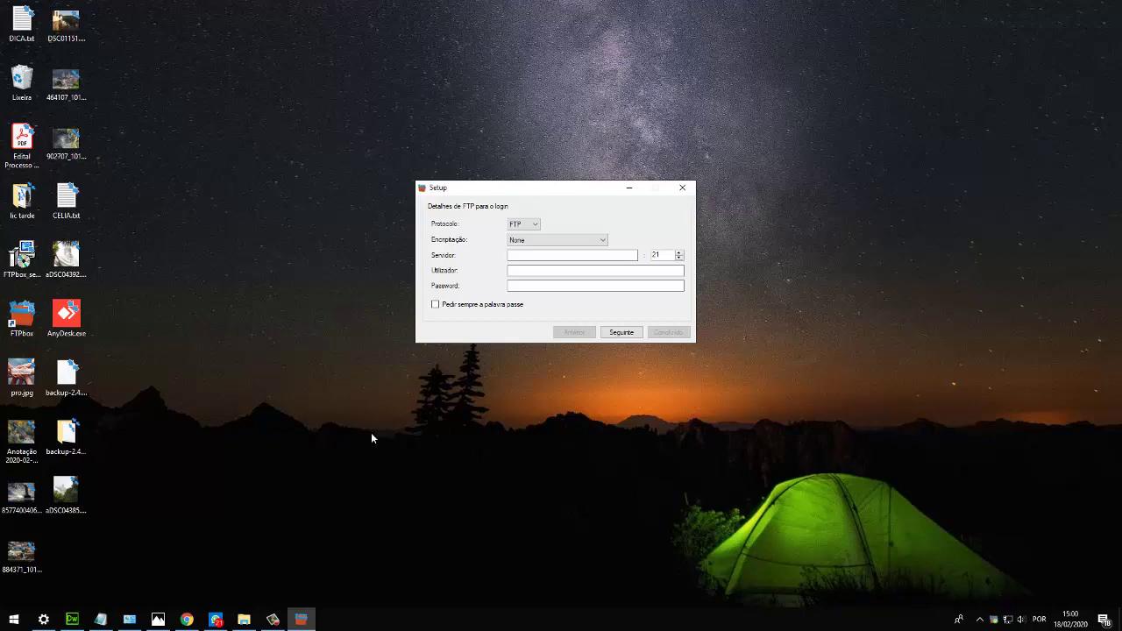
Open the backup01 folder on Disco Local (C:) in File Explorer to check it is empty.
left_click(243, 619)
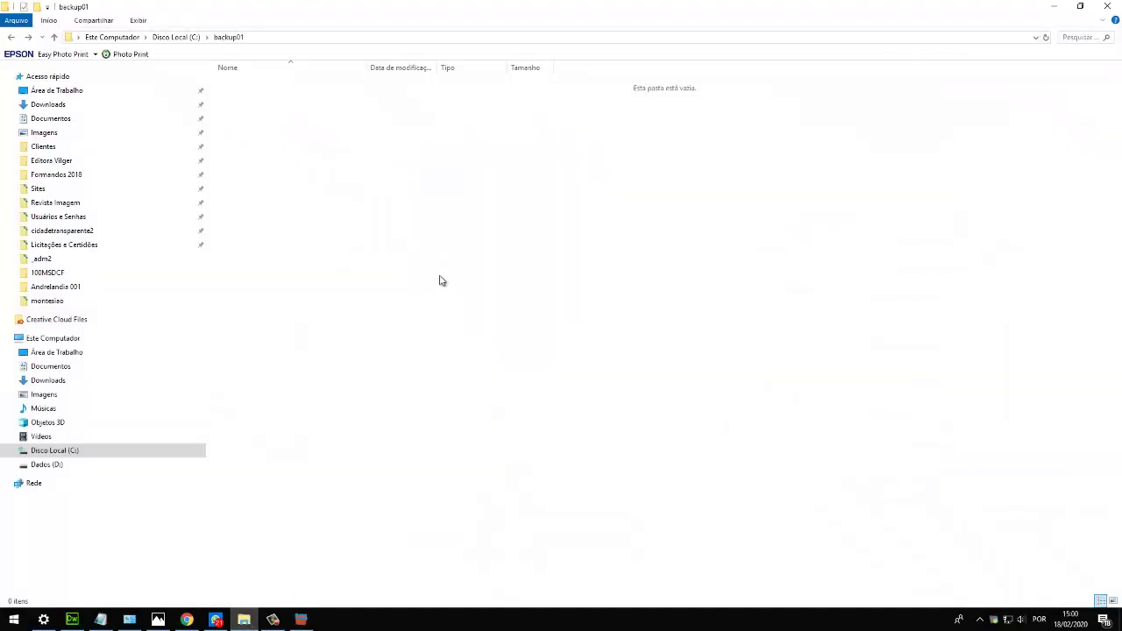
left_click(145, 451)
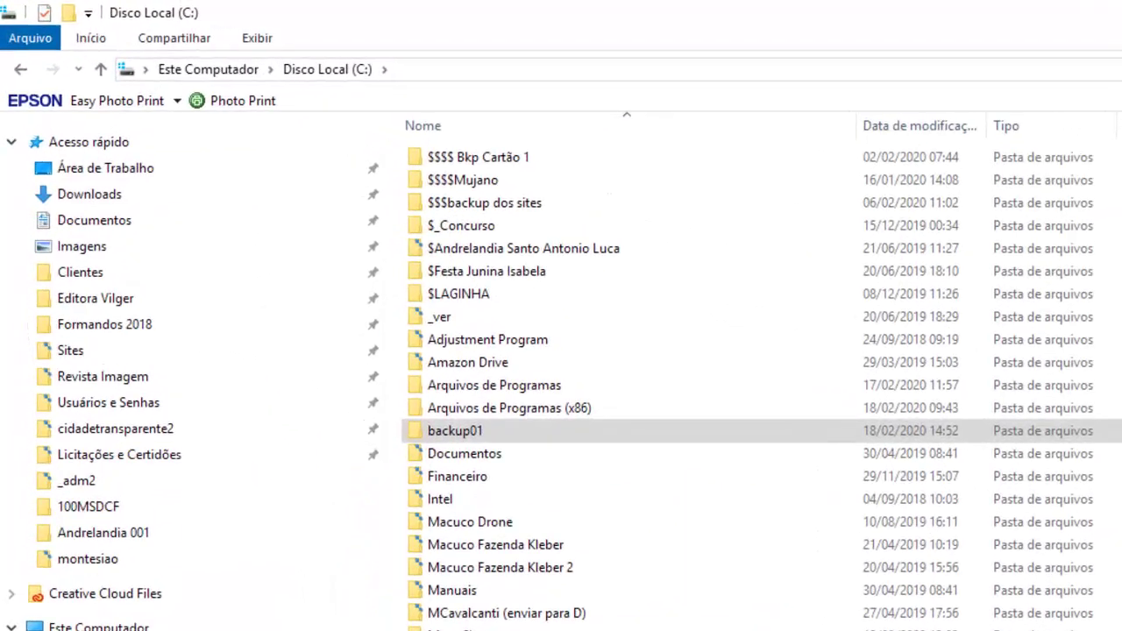
left_click(463, 430)
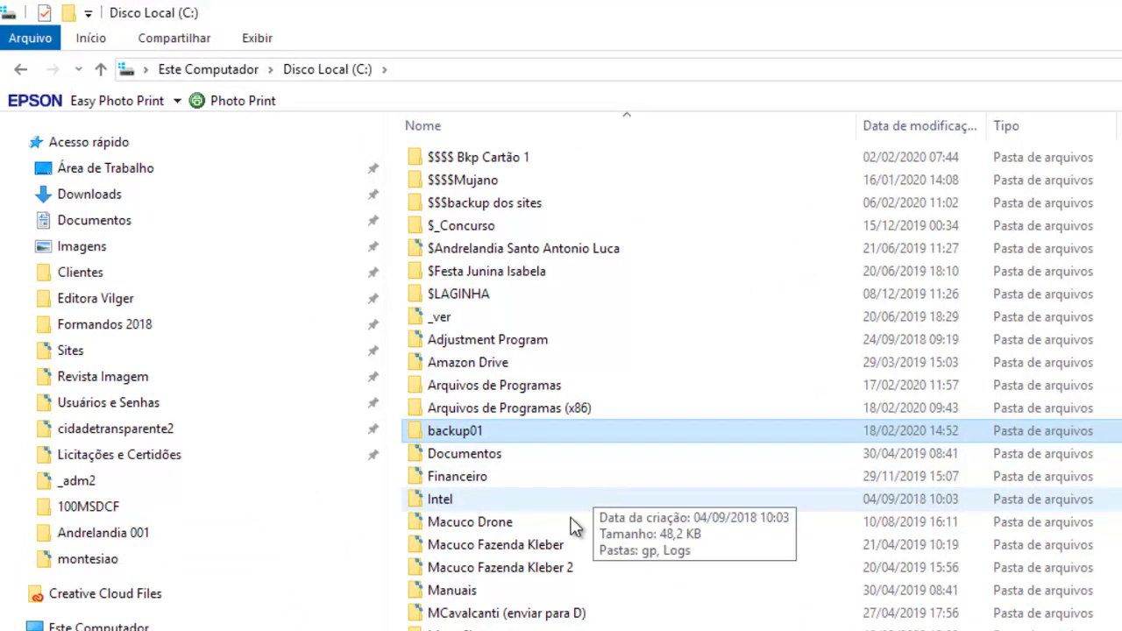
double_click(469, 430)
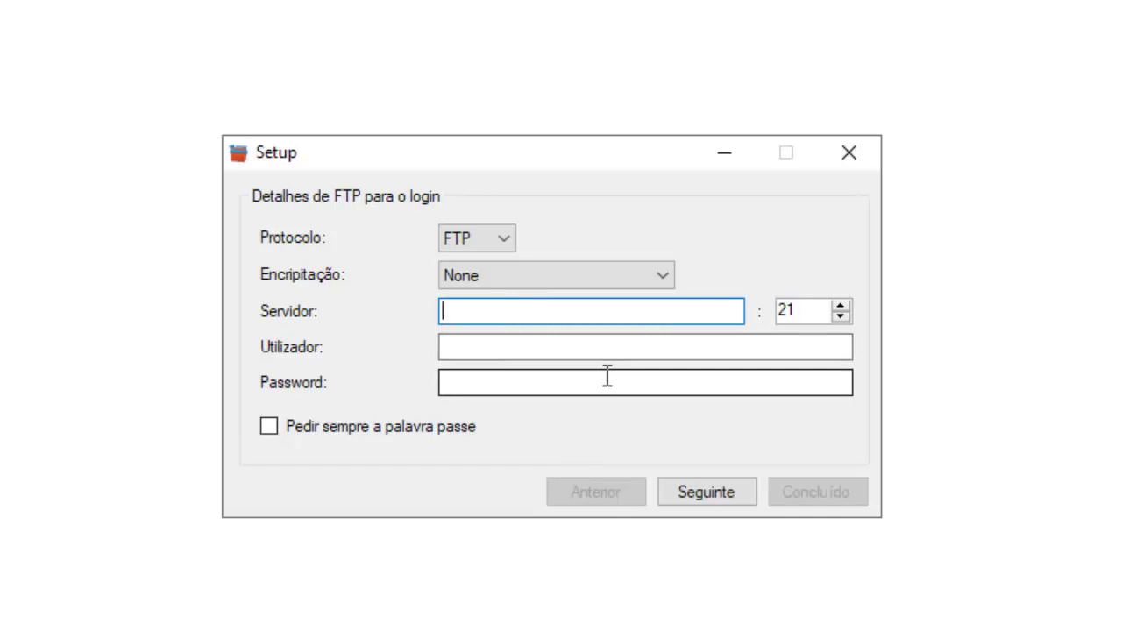
Enter server futuraweb.net.br, the account's user name and pasted password, then continue.
type("futuraweb.net.br")
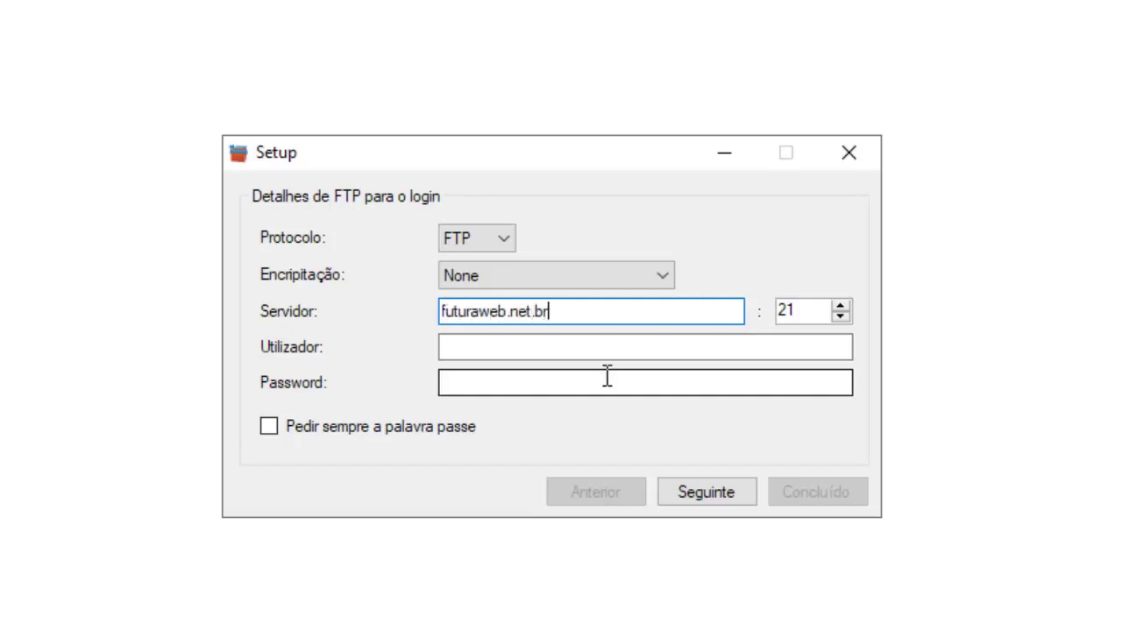
left_click(566, 354)
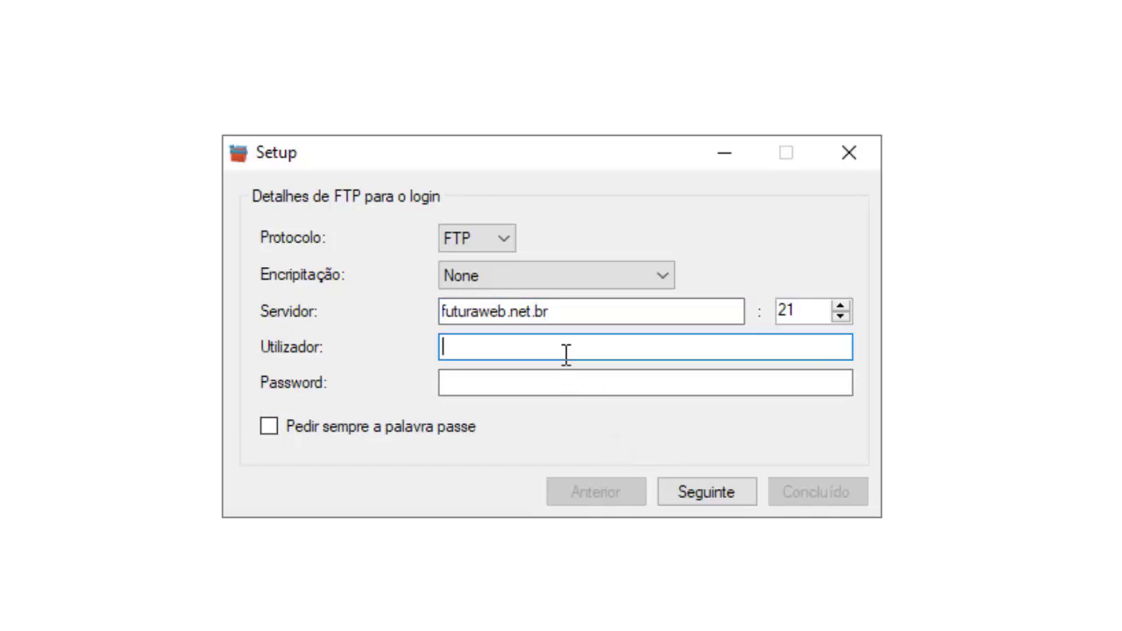
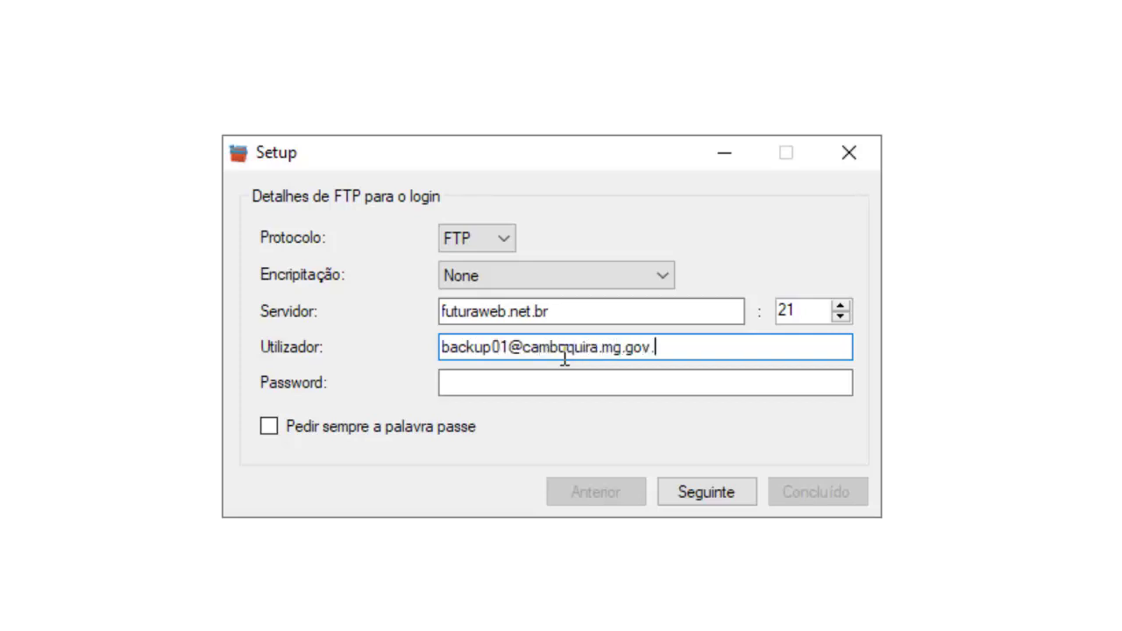
key("Tab")
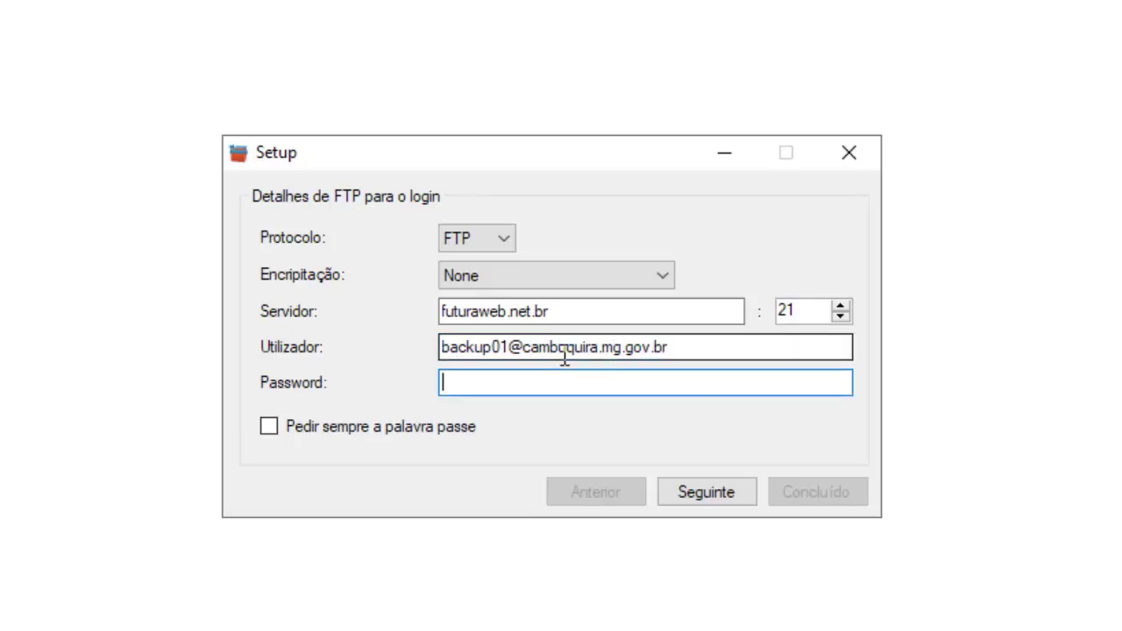
key("ctrl+v")
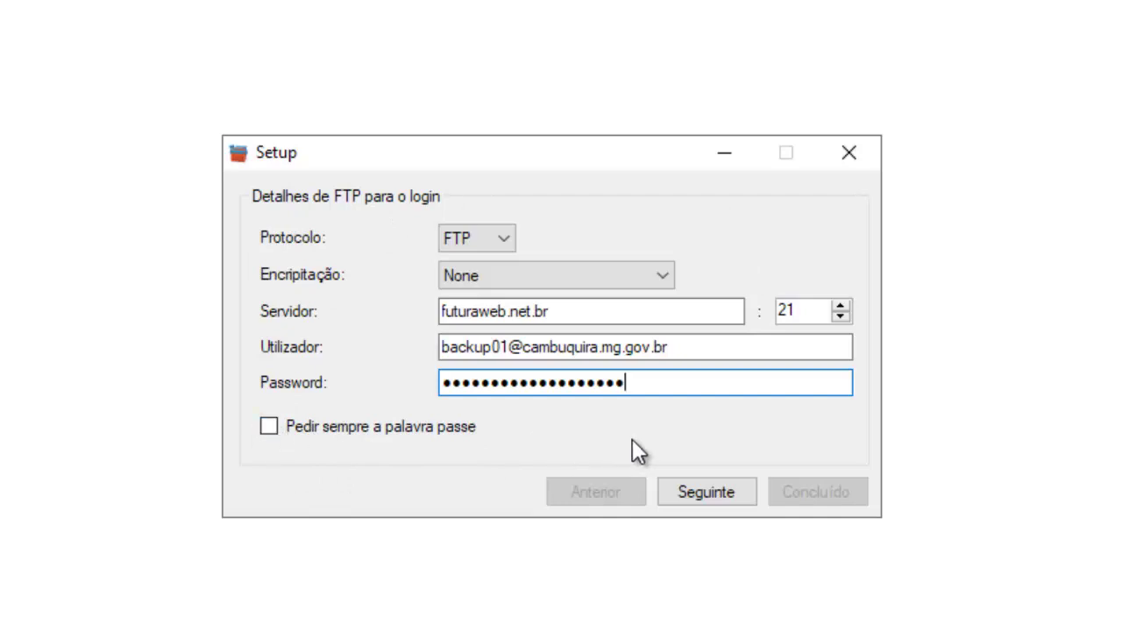
left_click(704, 494)
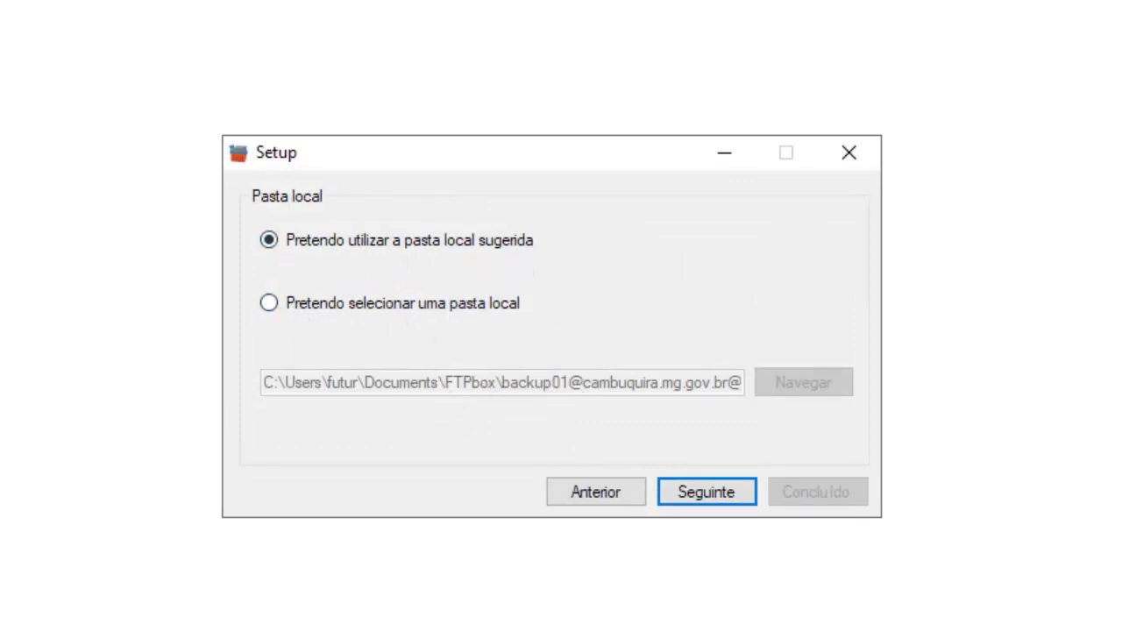
Choose C:\backup01 as the custom local sync folder and advance to the remote path page.
left_click(268, 302)
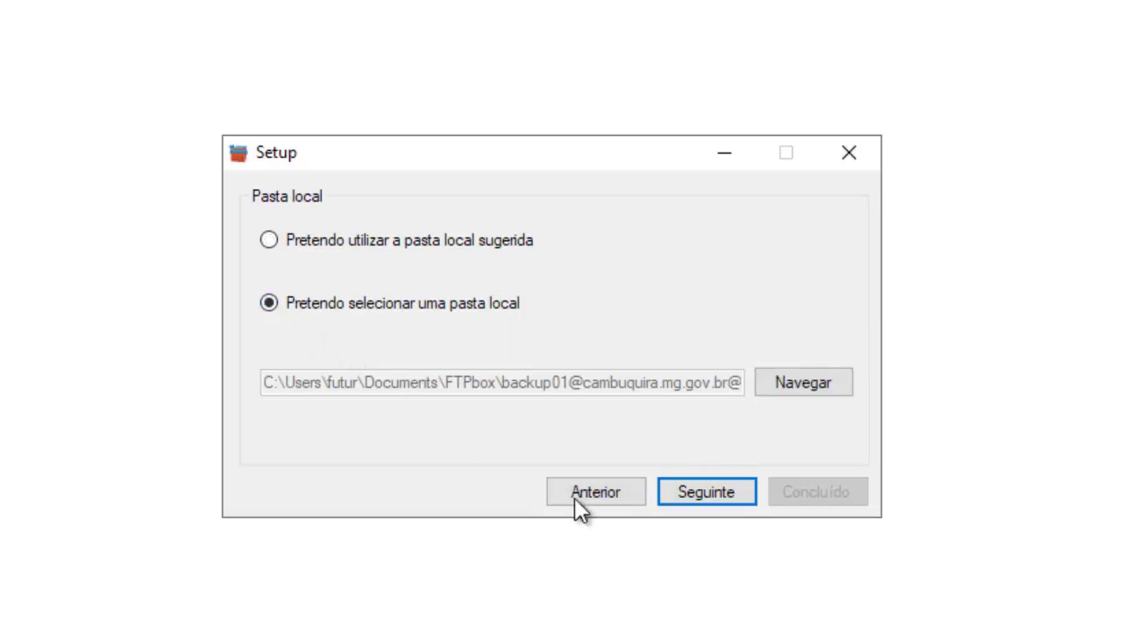
left_click(793, 382)
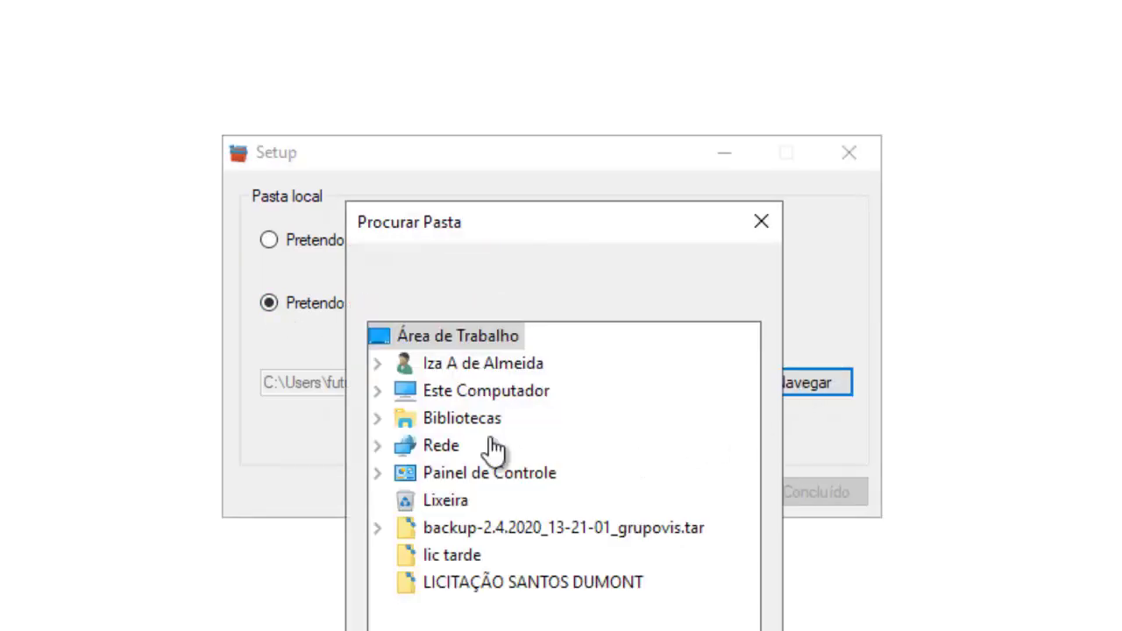
left_click(378, 392)
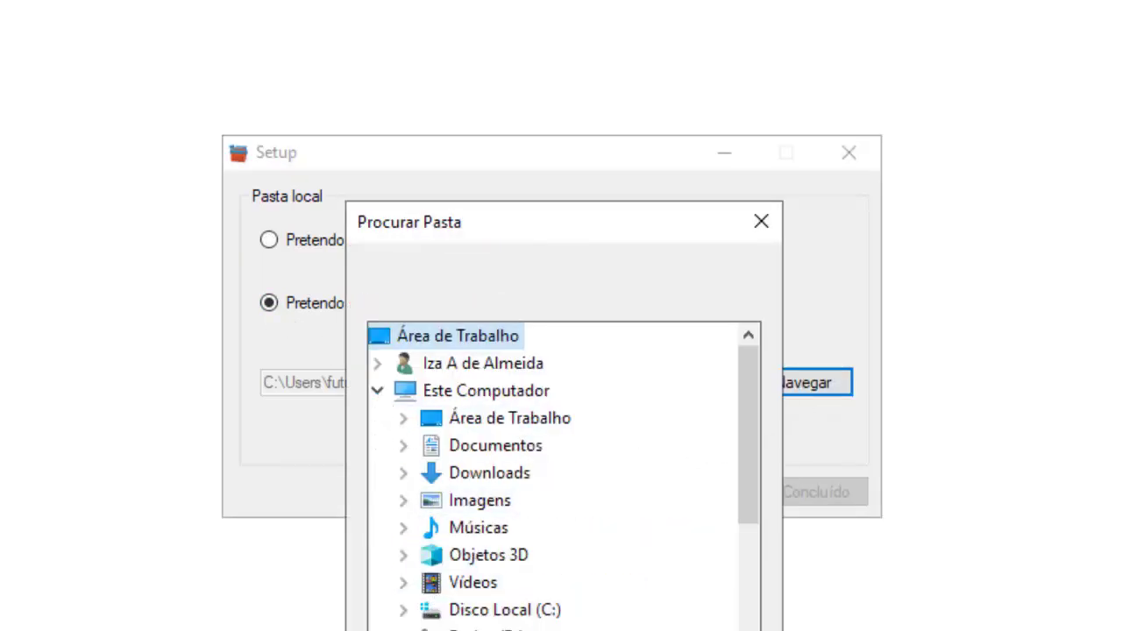
left_click(403, 609)
scroll(494, 581, "down", 2)
scroll(581, 566, "up", 1)
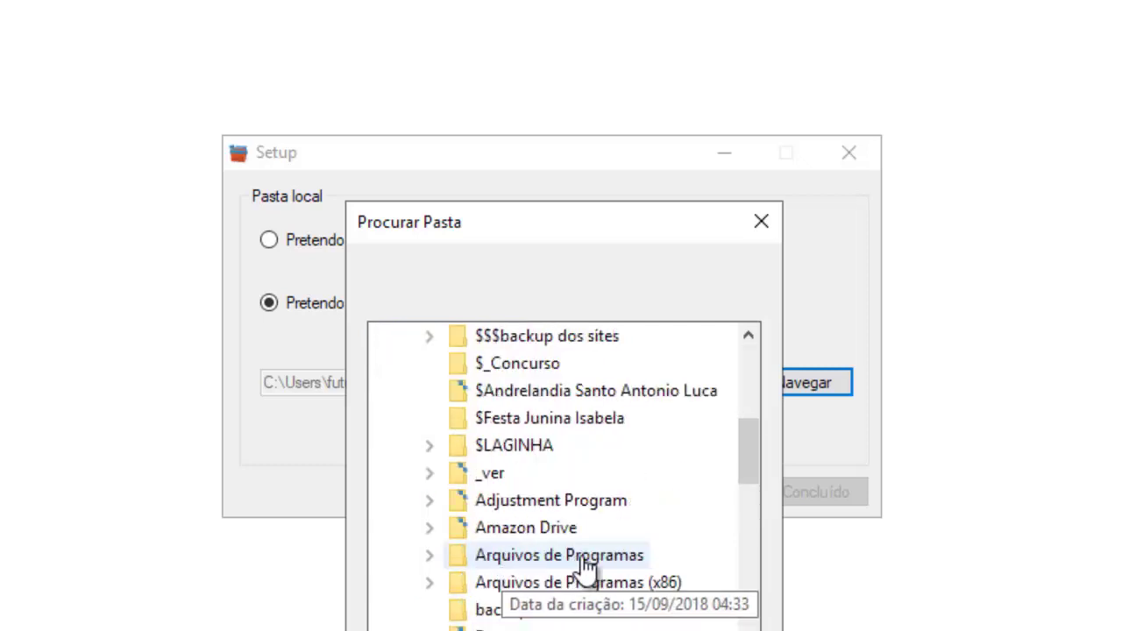
scroll(748, 465, "down", 2)
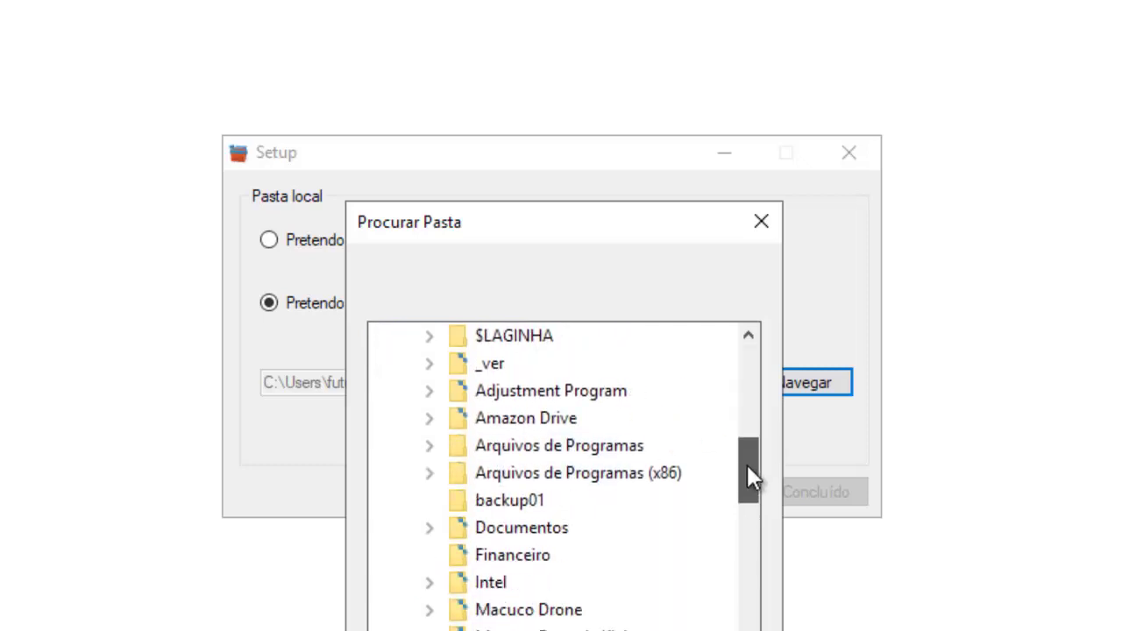
left_click(517, 501)
key("Return")
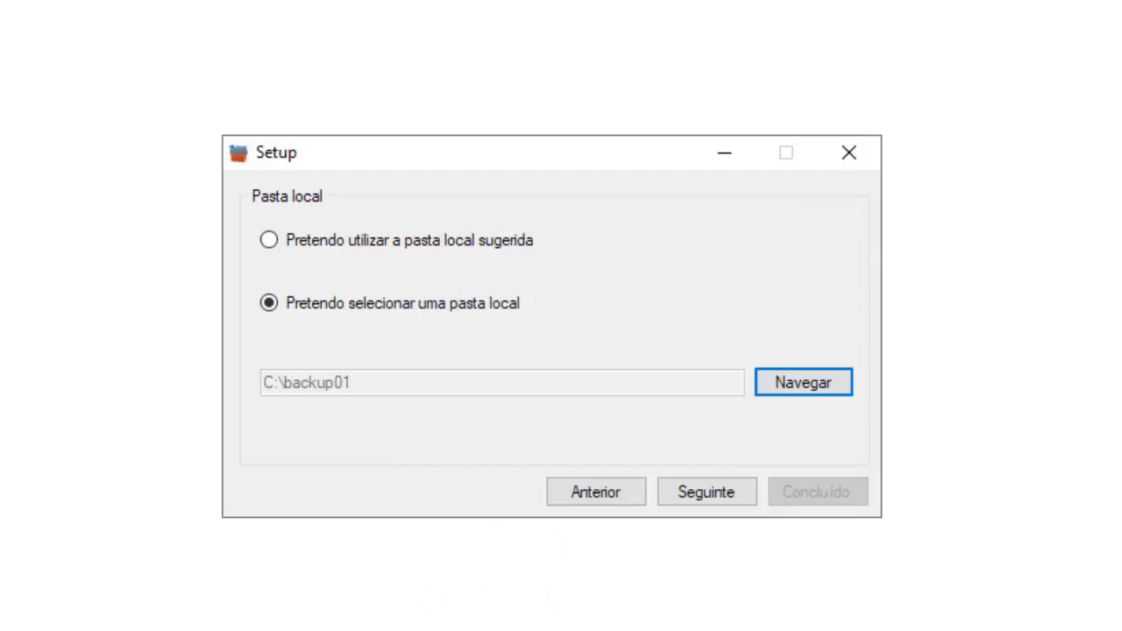
left_click(717, 500)
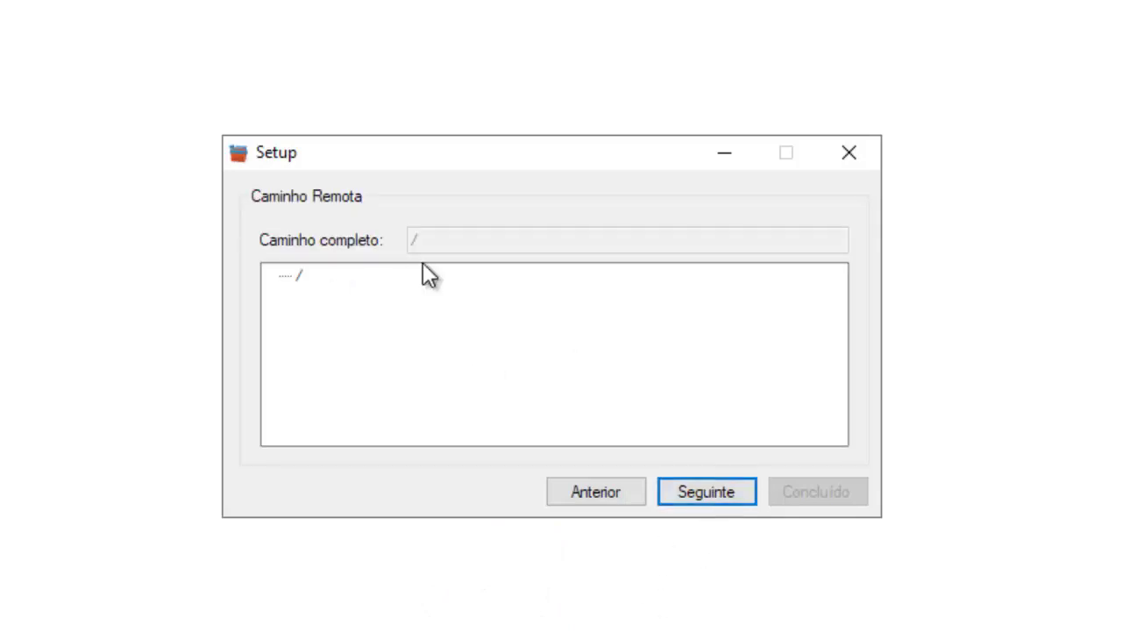
Accept the root remote path /, keep syncing all files, and finish the setup wizard.
left_click(710, 492)
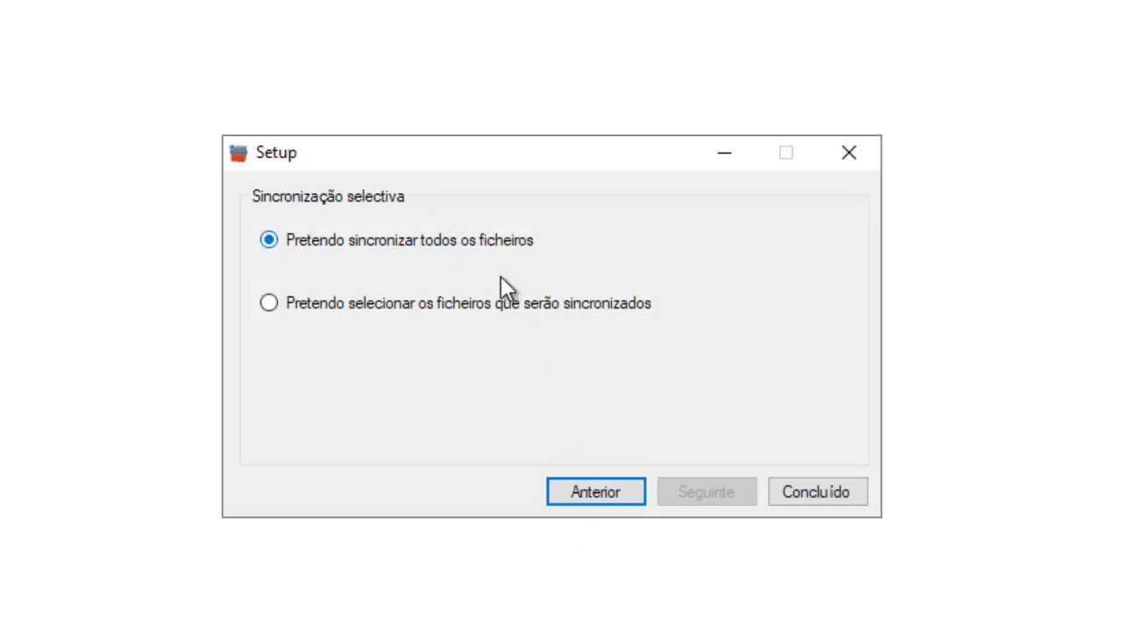
left_click(822, 493)
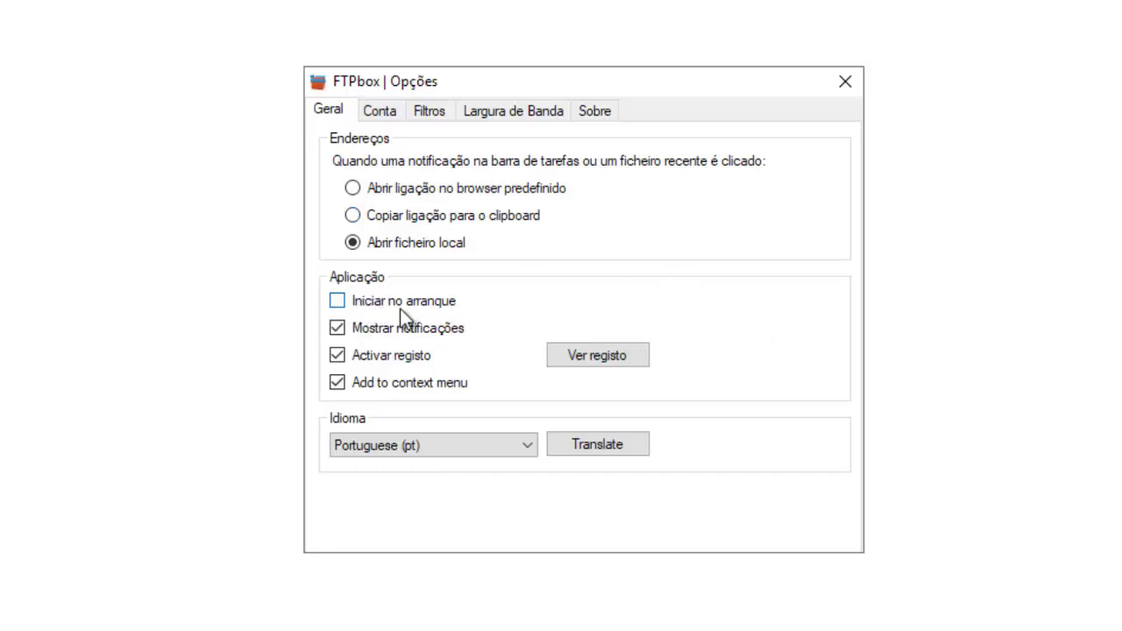
Enable 'Iniciar no arranque' and confirm FTPbox is running from its tray icon.
left_click(338, 301)
left_click(847, 538)
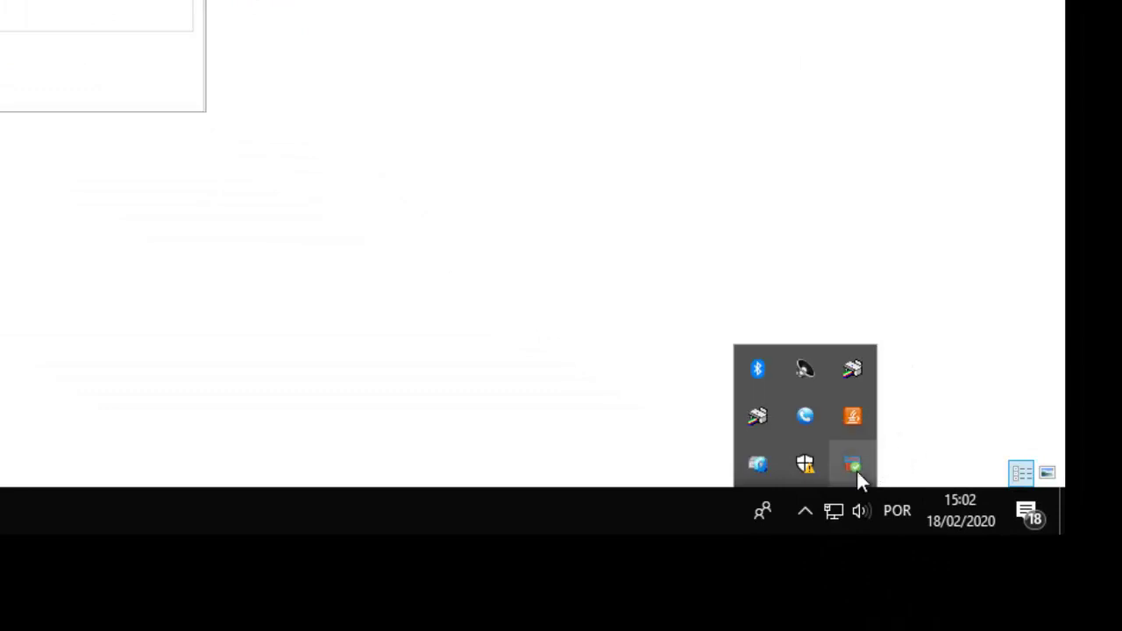
mouse_move(865, 476)
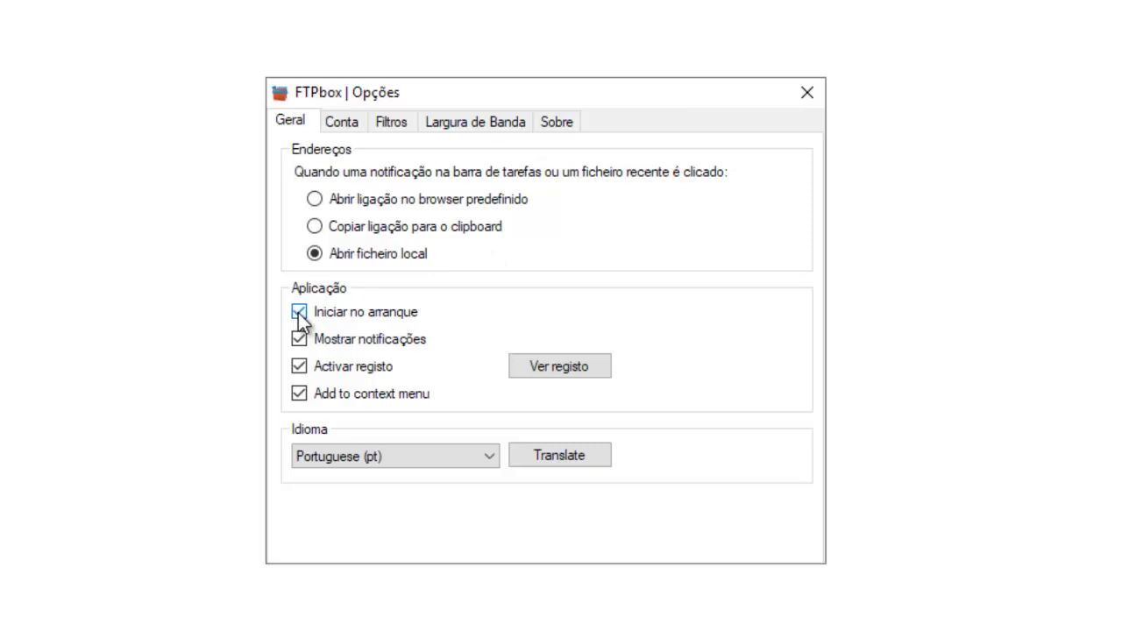
left_click(349, 123)
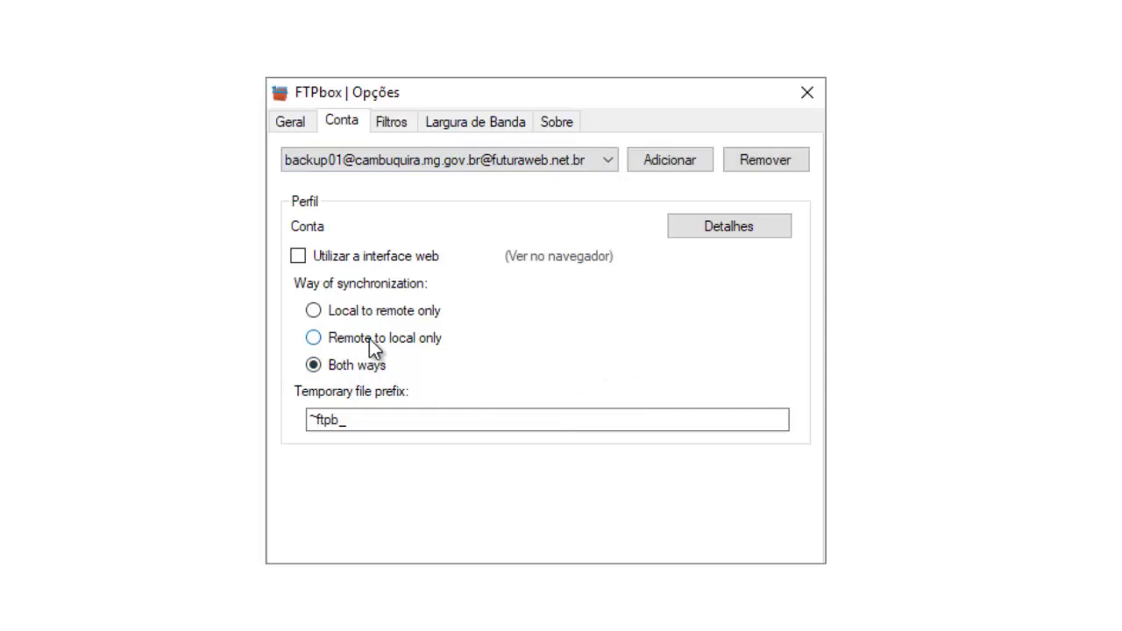
Set the account's synchronization direction to 'Local to remote only'.
left_click(318, 312)
left_click(392, 122)
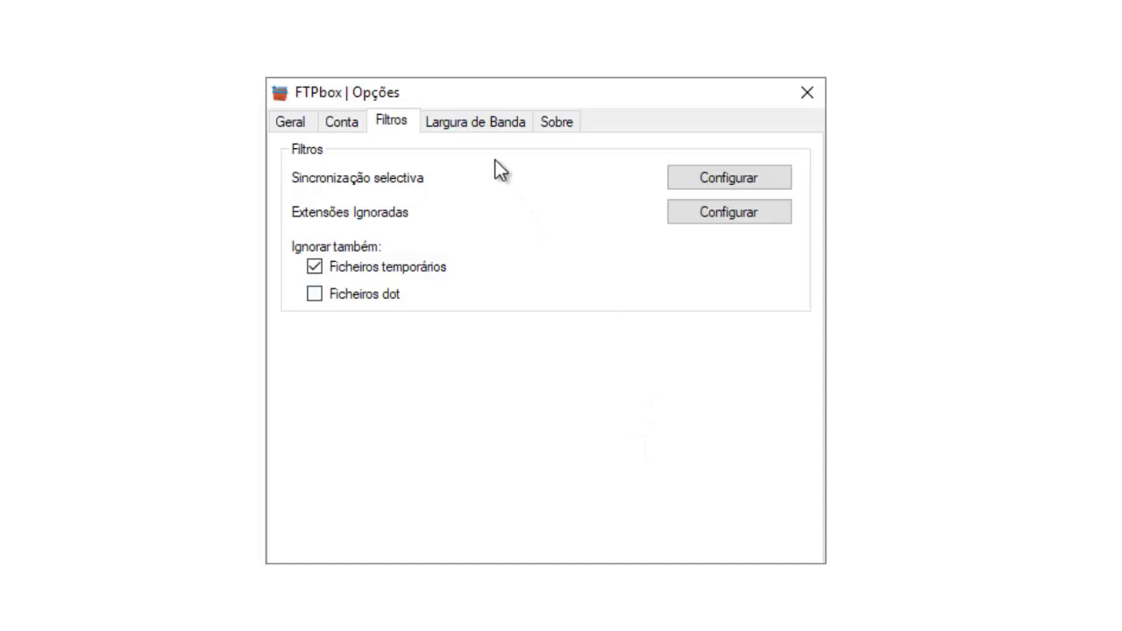
Review the Largura de Banda page (manual sync, 0 KB/s limits), then go back to Geral.
left_click(472, 123)
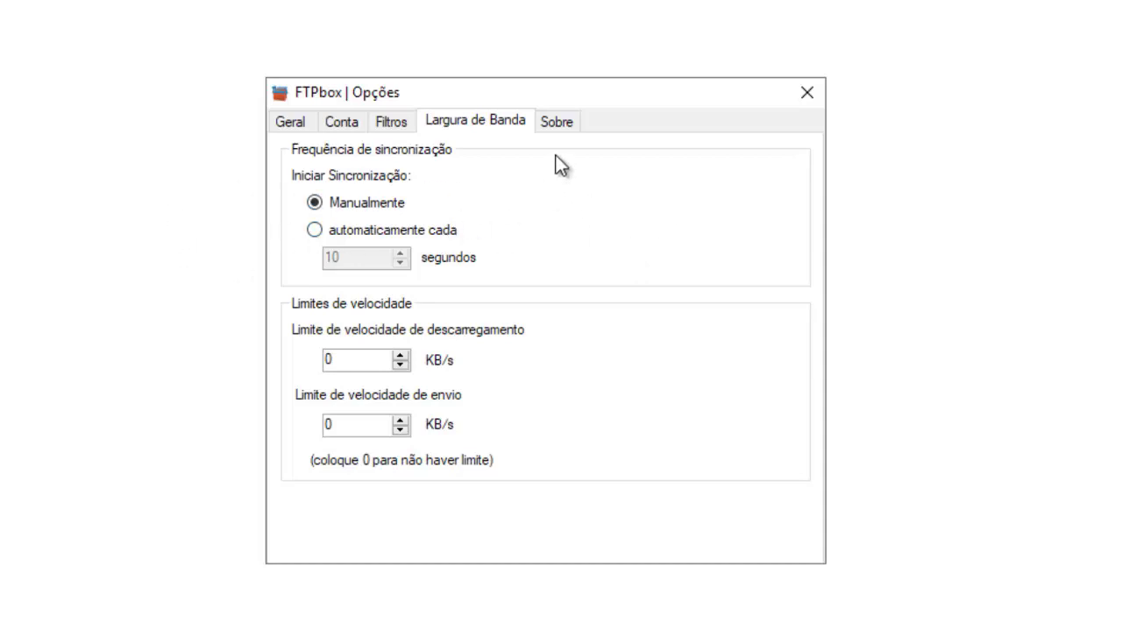
left_click(291, 119)
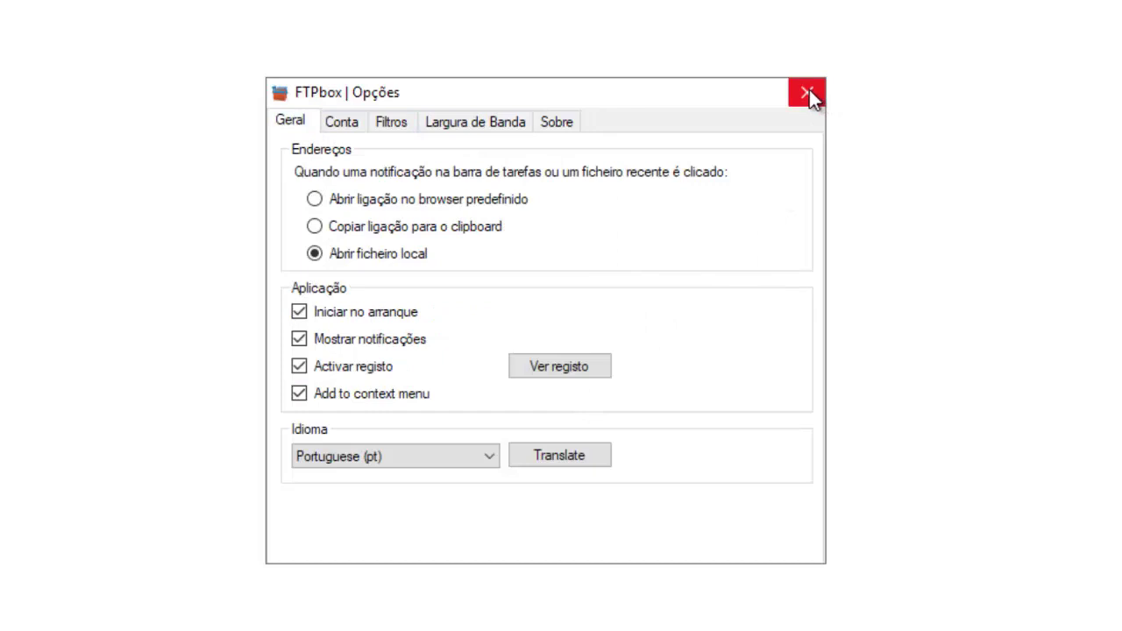
left_click(809, 90)
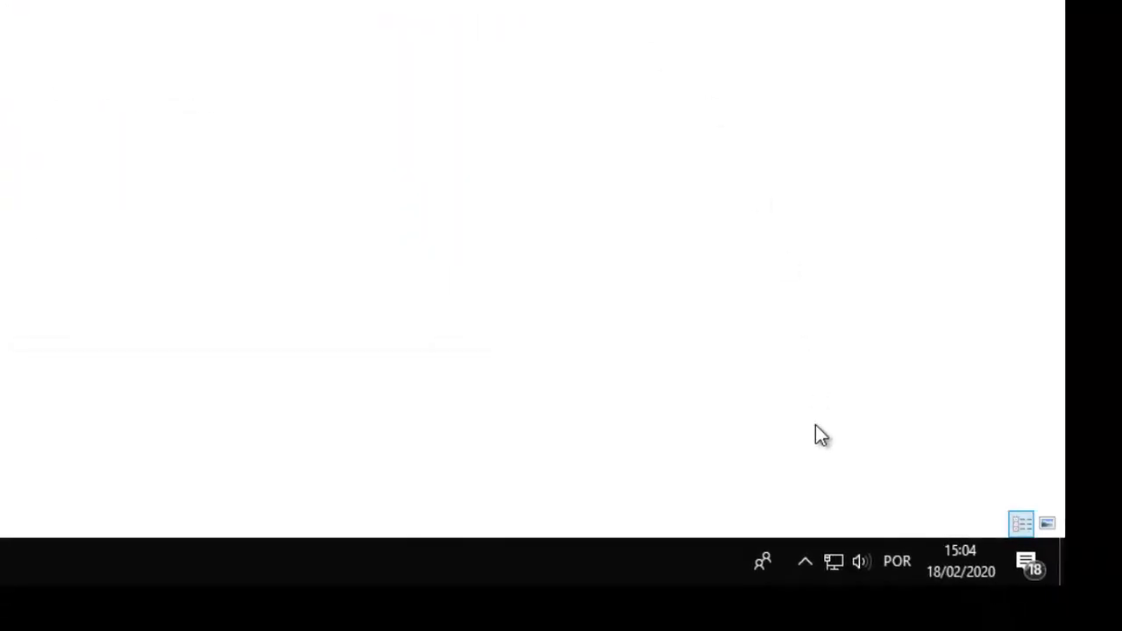
left_click(806, 557)
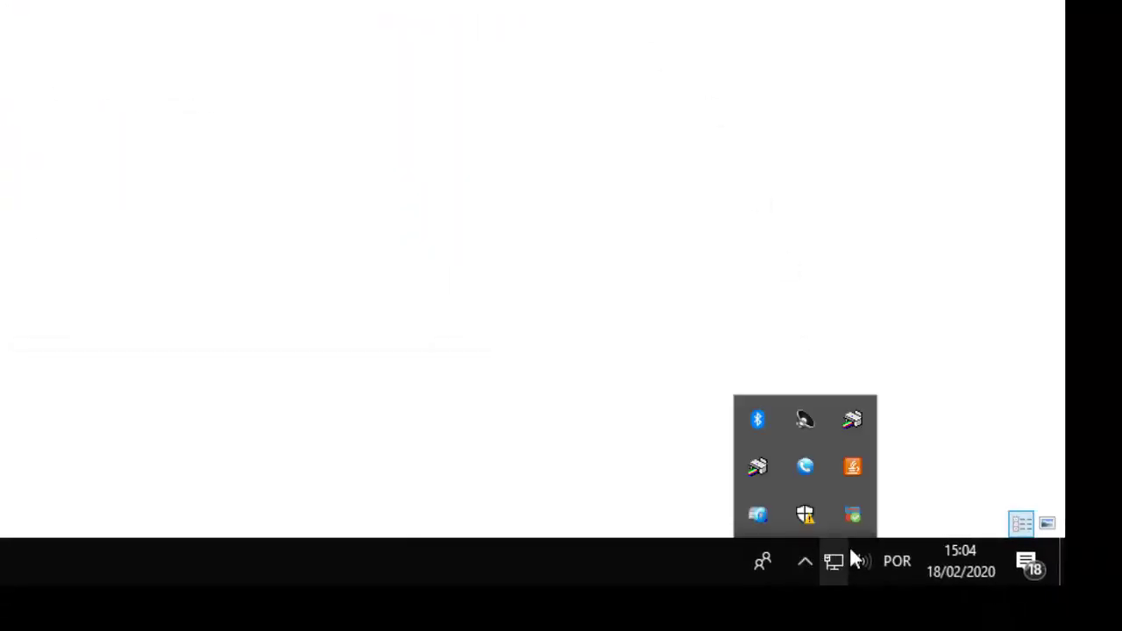
left_click(857, 553)
left_click(806, 561)
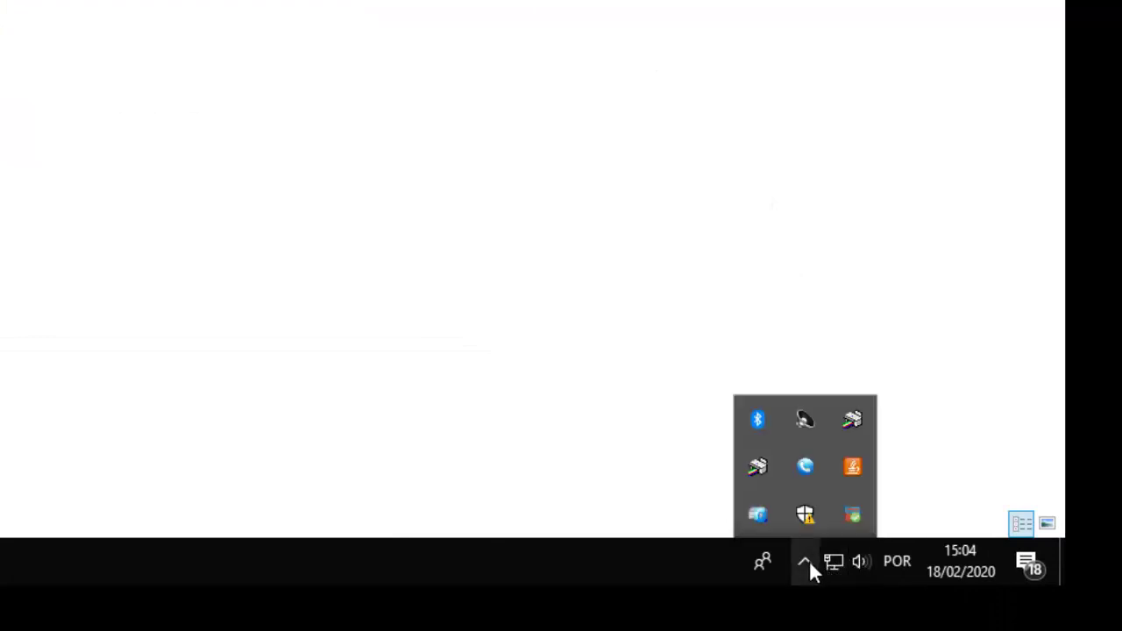
right_click(852, 521)
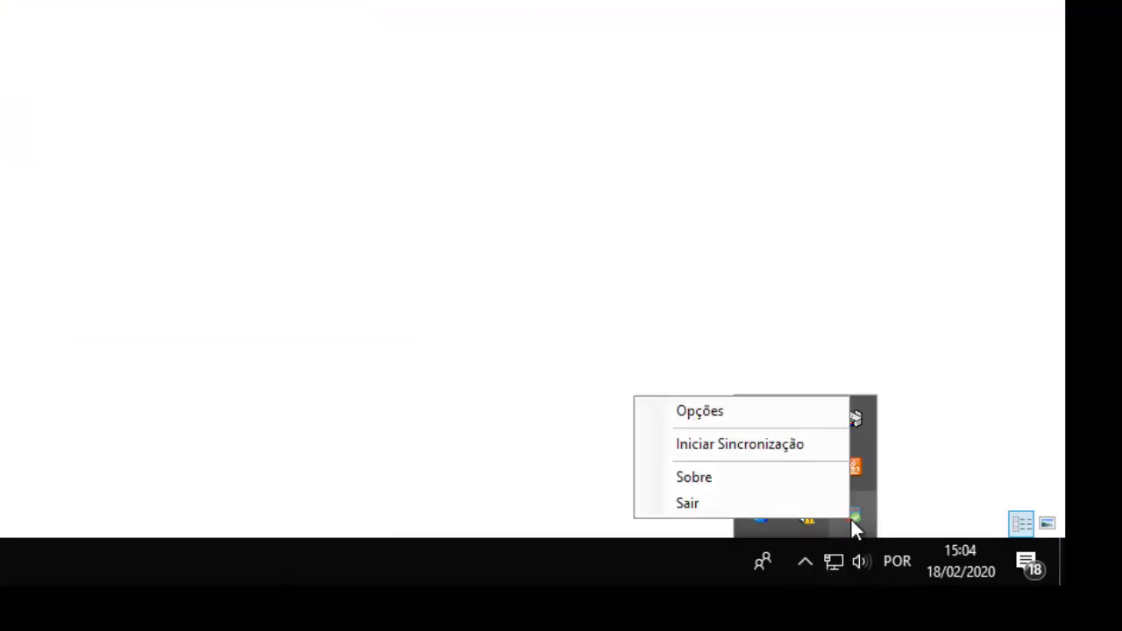
left_click(699, 411)
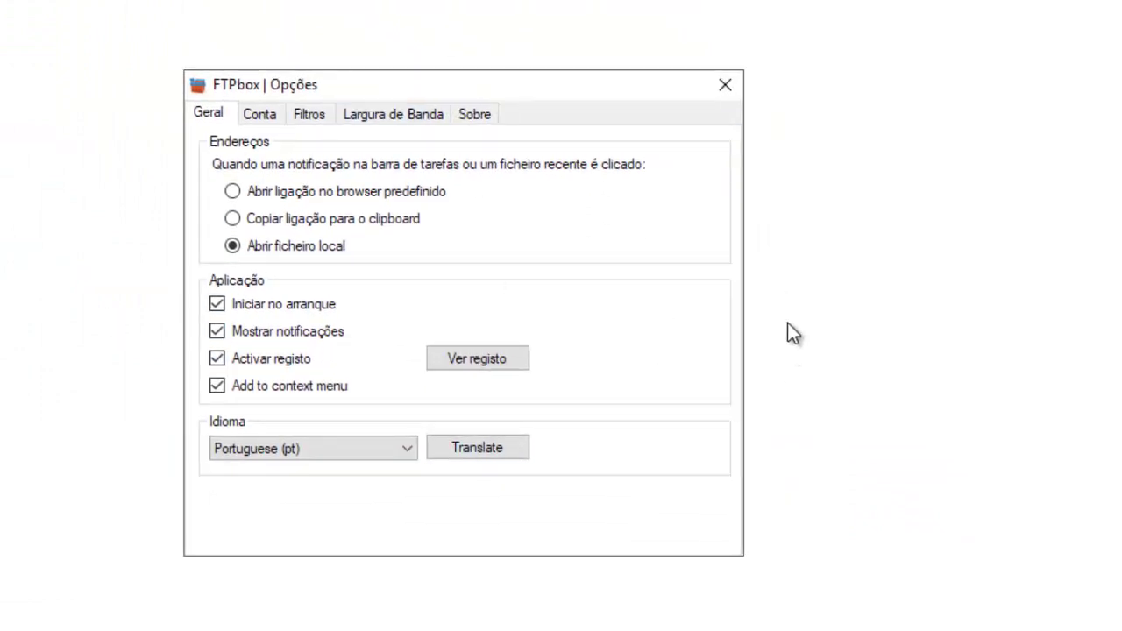
left_click(726, 88)
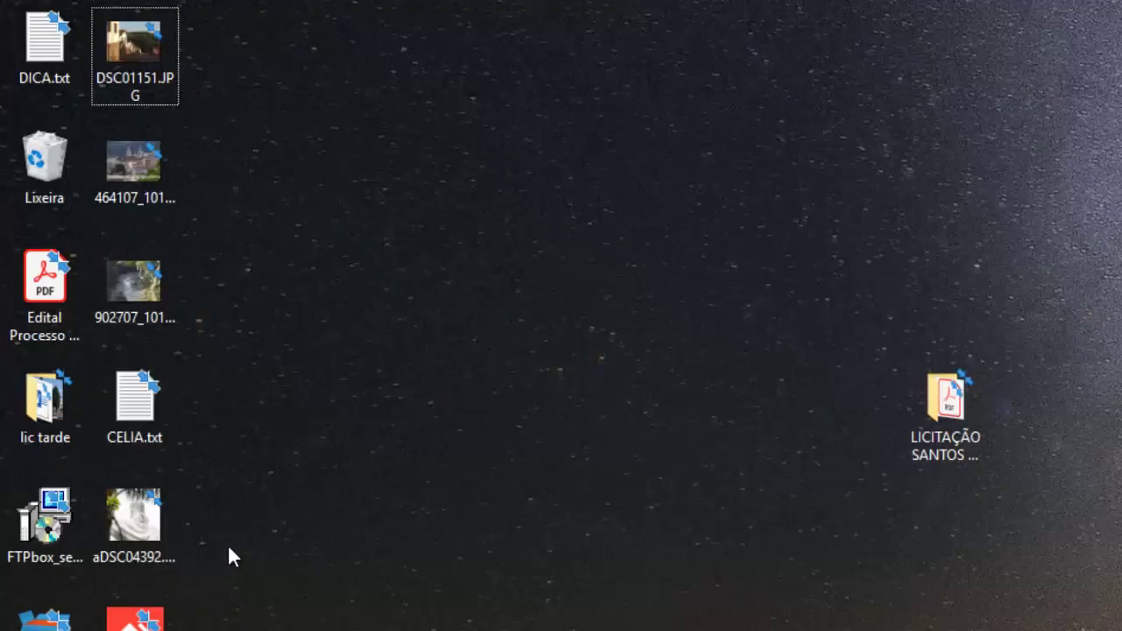
Select aDSC04392.jpg and pro.jpg on the desktop, then switch back to the backup01 window.
left_click(166, 499)
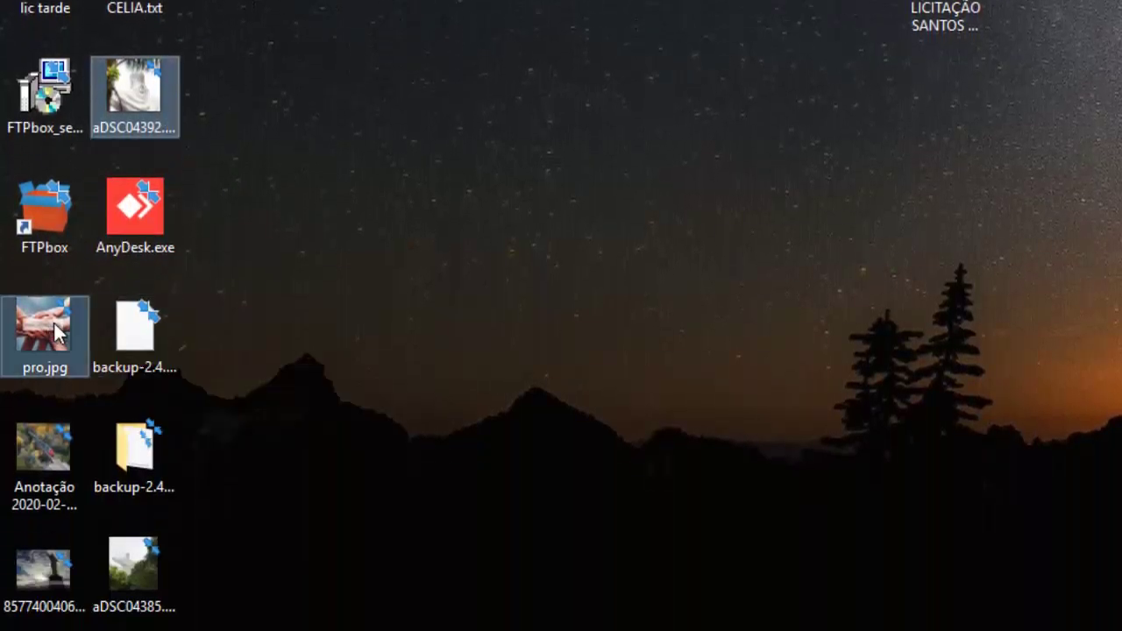
left_click(57, 333, "ctrl")
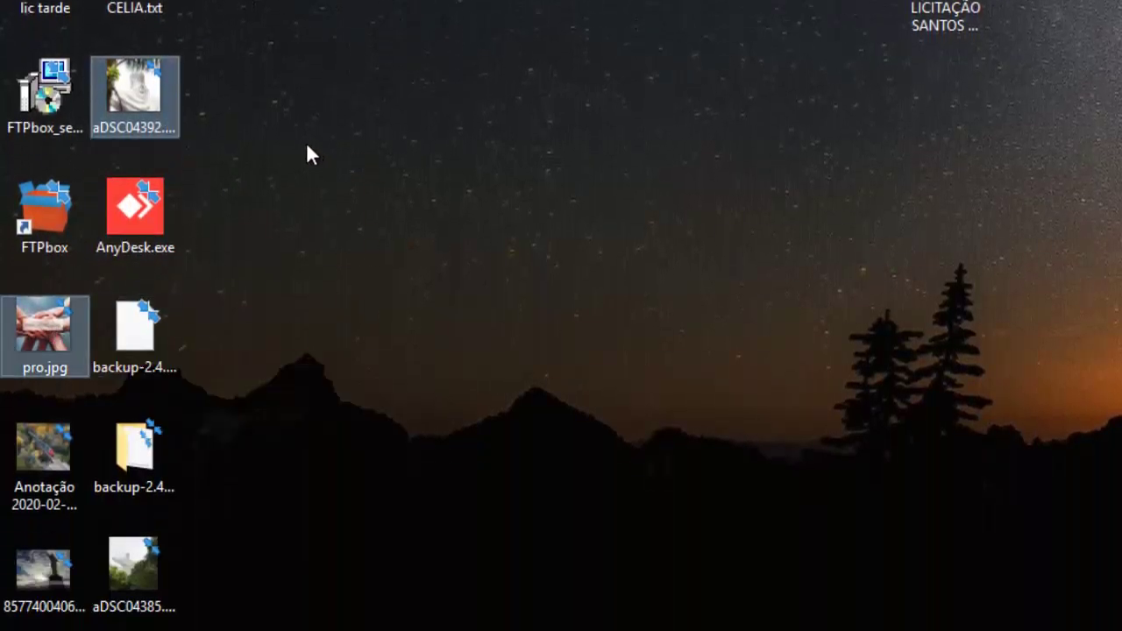
key("alt+Tab")
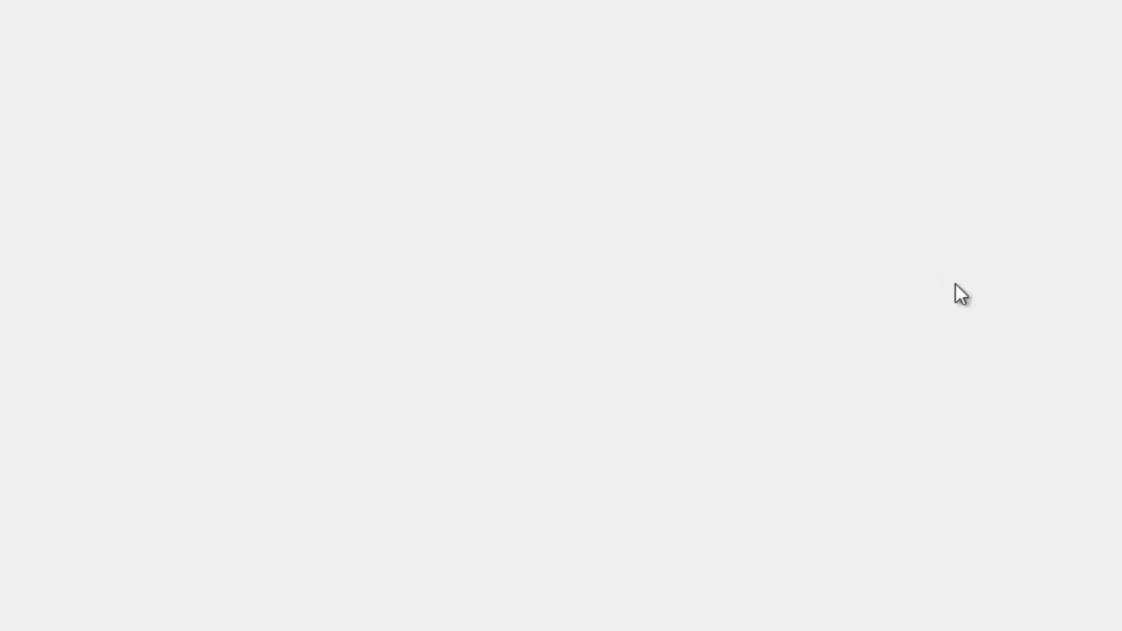